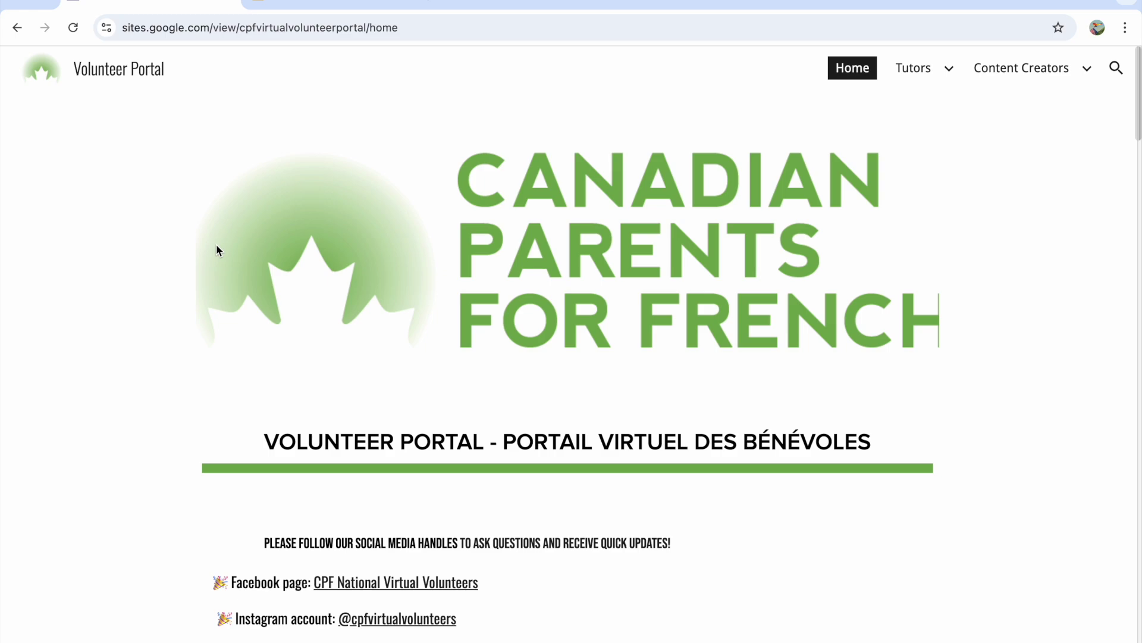
# - Open the tutors' Merithub Info page and review the tester links, session start instructions and tips for tutoring sessions
pyautogui.moveTo(914, 72)
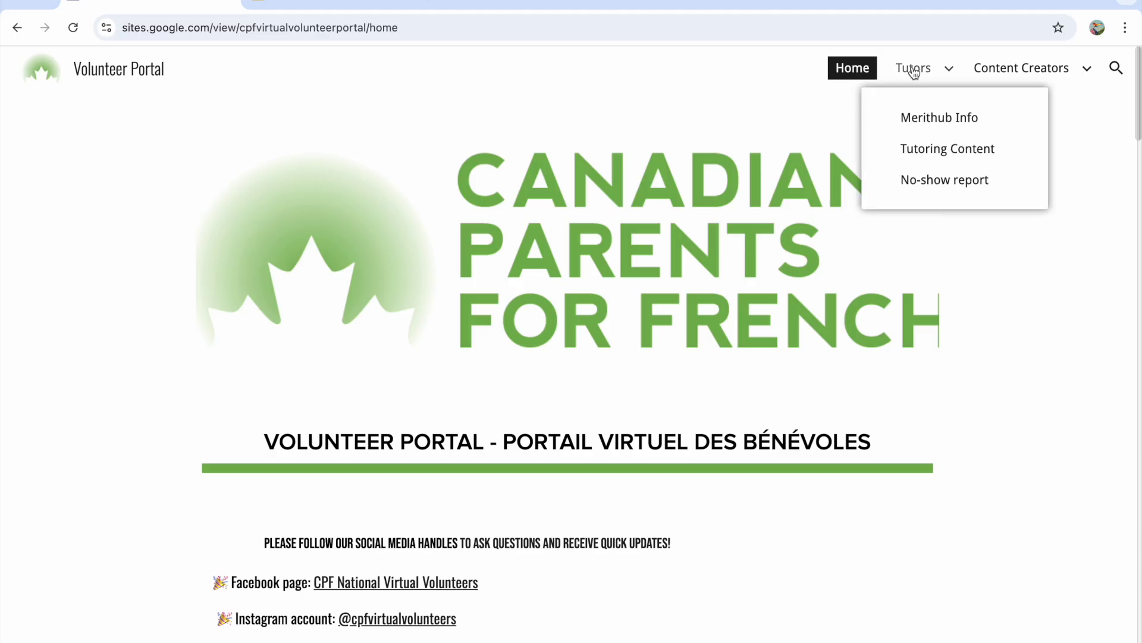
pyautogui.click(934, 119)
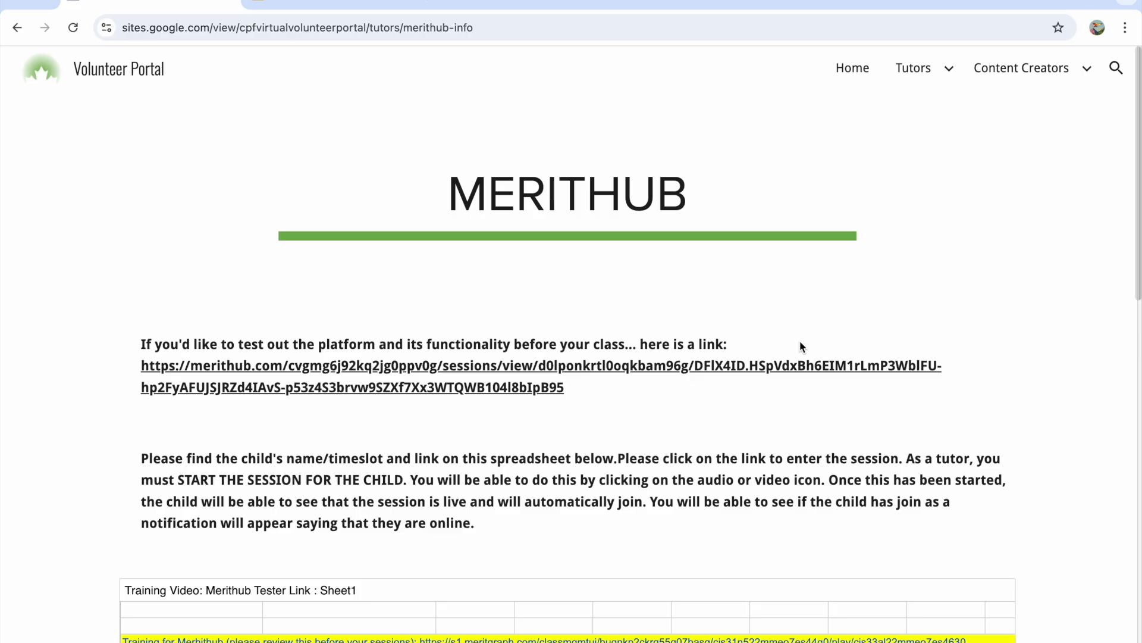
pyautogui.scroll(-2, 800, 344)
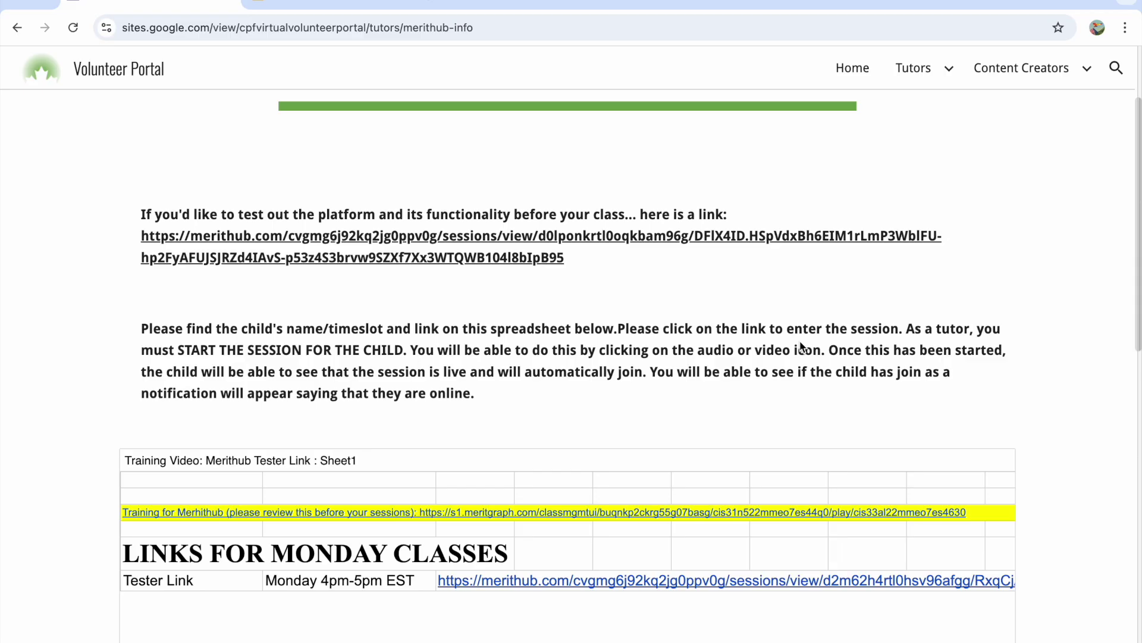
pyautogui.scroll(-2, 801, 347)
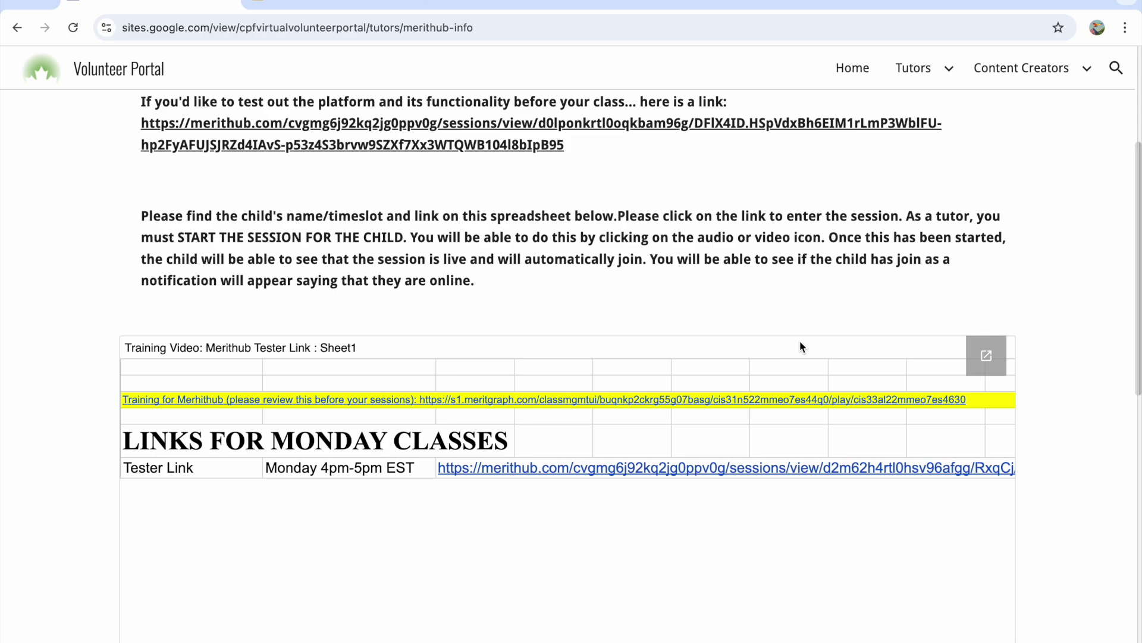
pyautogui.scroll(-10, 800, 347)
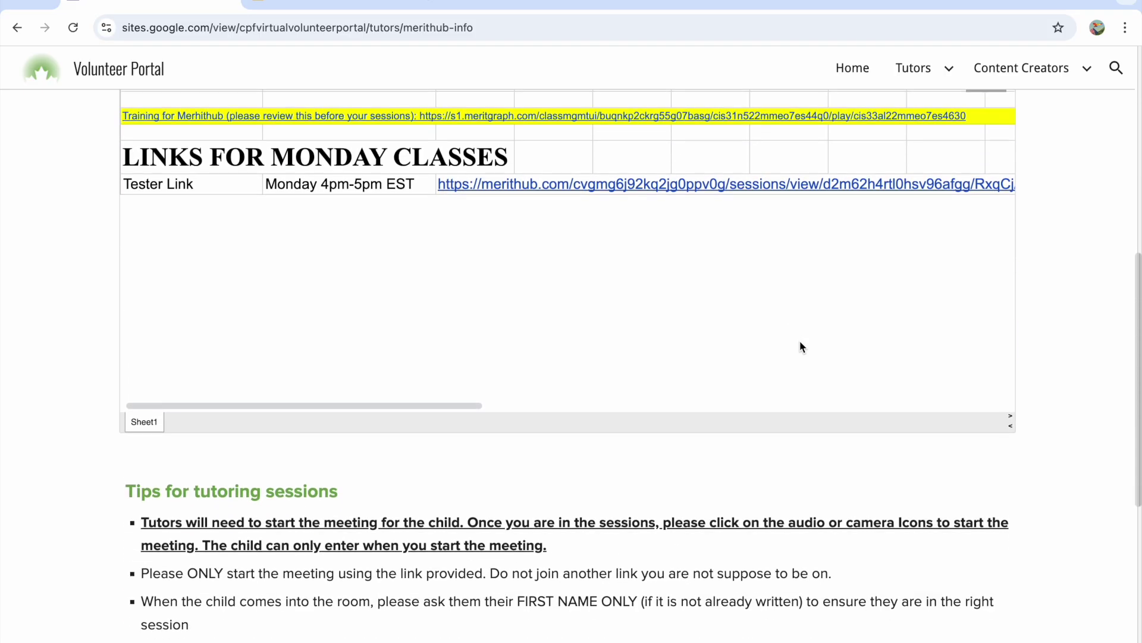
pyautogui.scroll(-1, 800, 341)
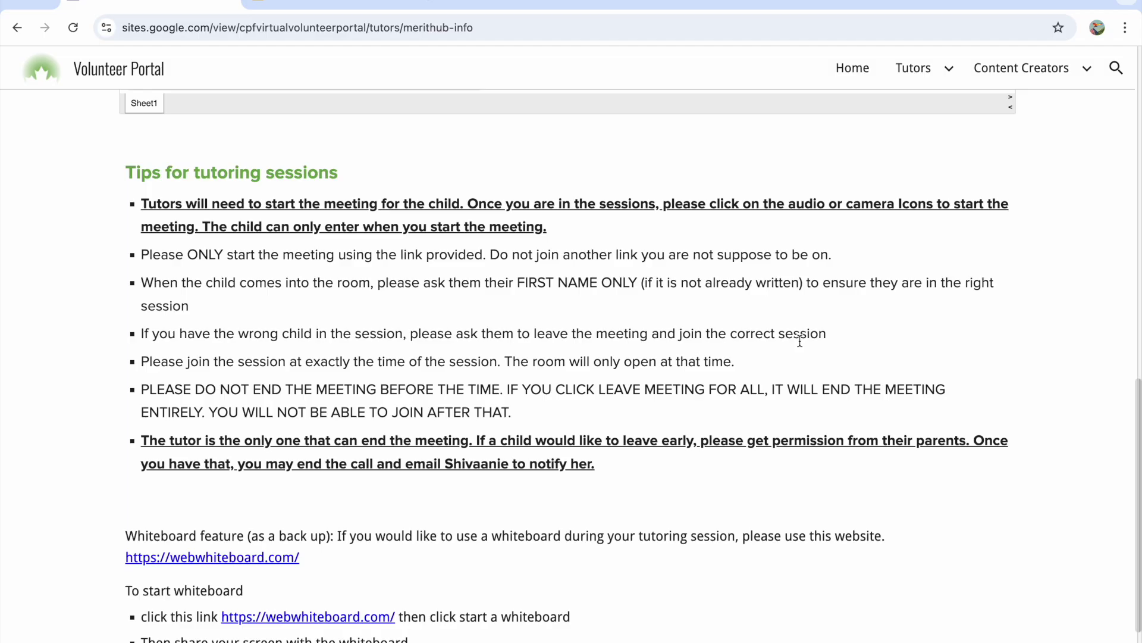
pyautogui.scroll(11, 799, 341)
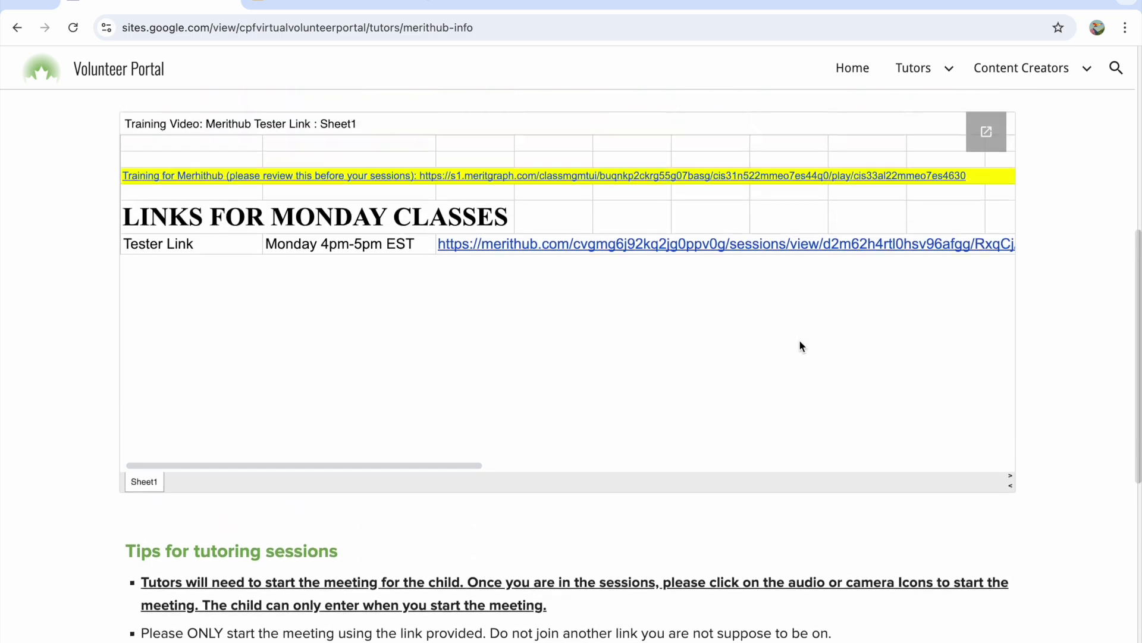
pyautogui.scroll(-1, 800, 343)
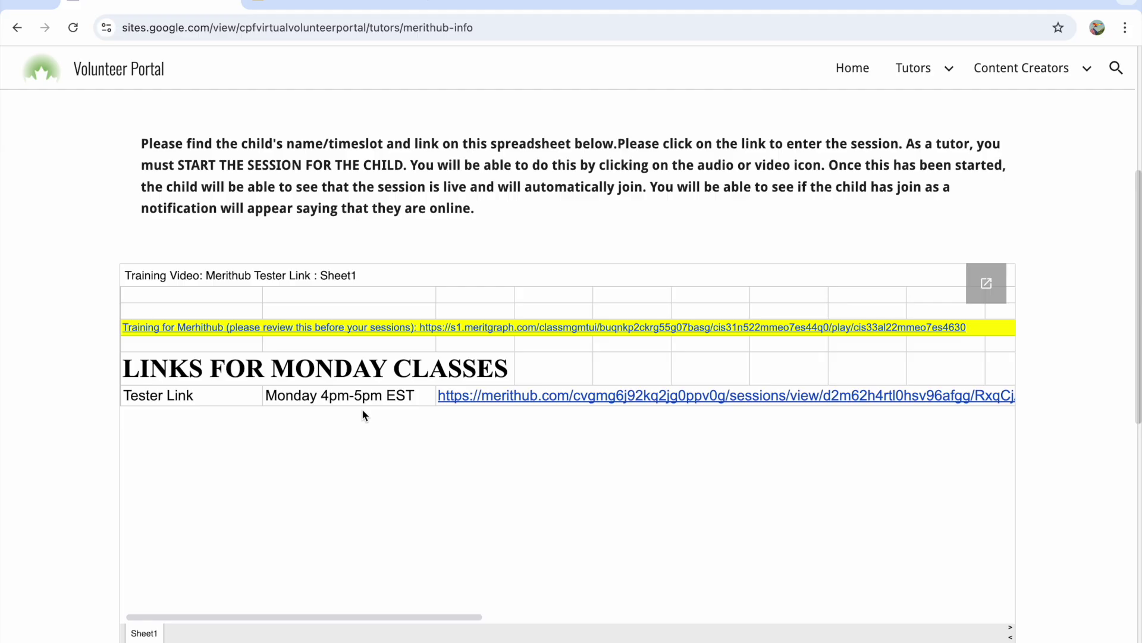
# - Enter the Monday 4pm-5pm EST Tester Link session and set camera access for merithub.com to never allowed
pyautogui.click(517, 397)
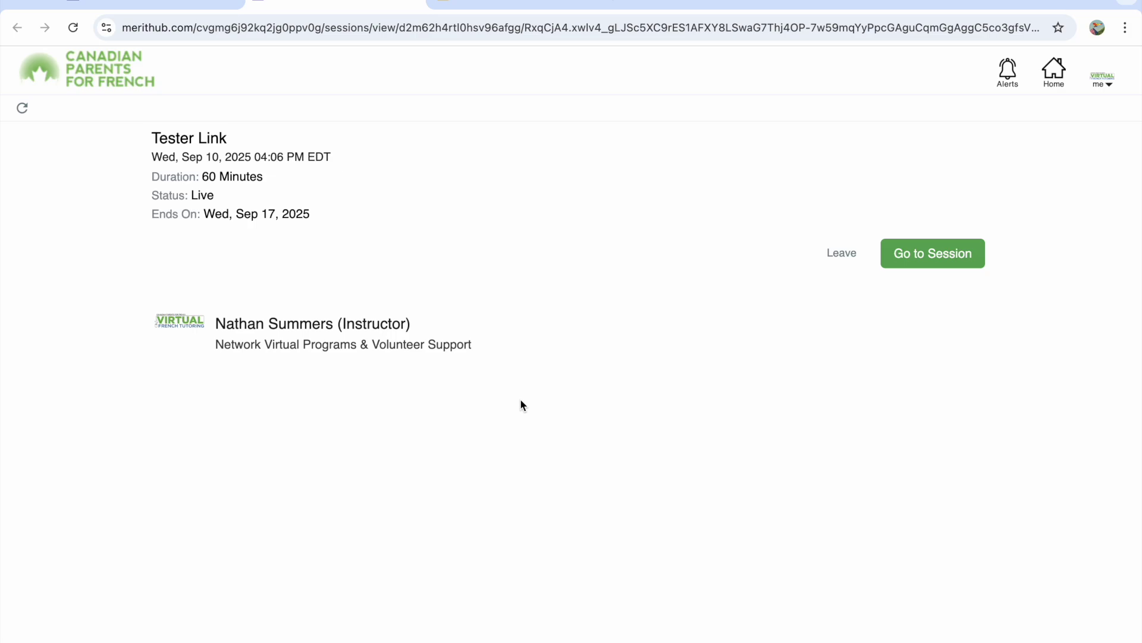
pyautogui.click(928, 256)
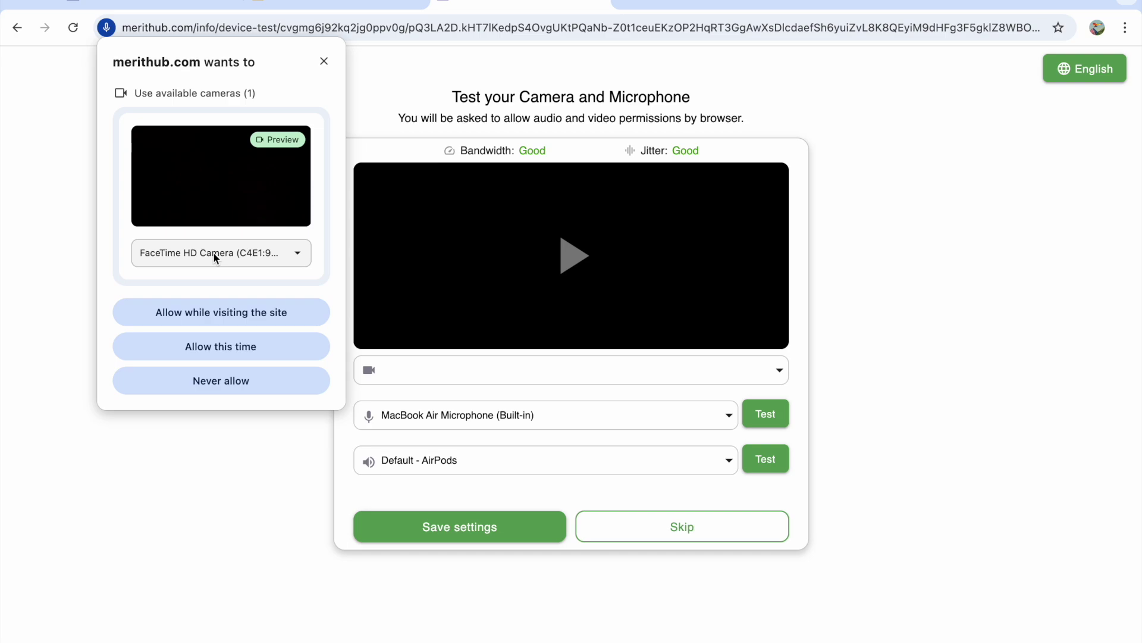
pyautogui.click(199, 386)
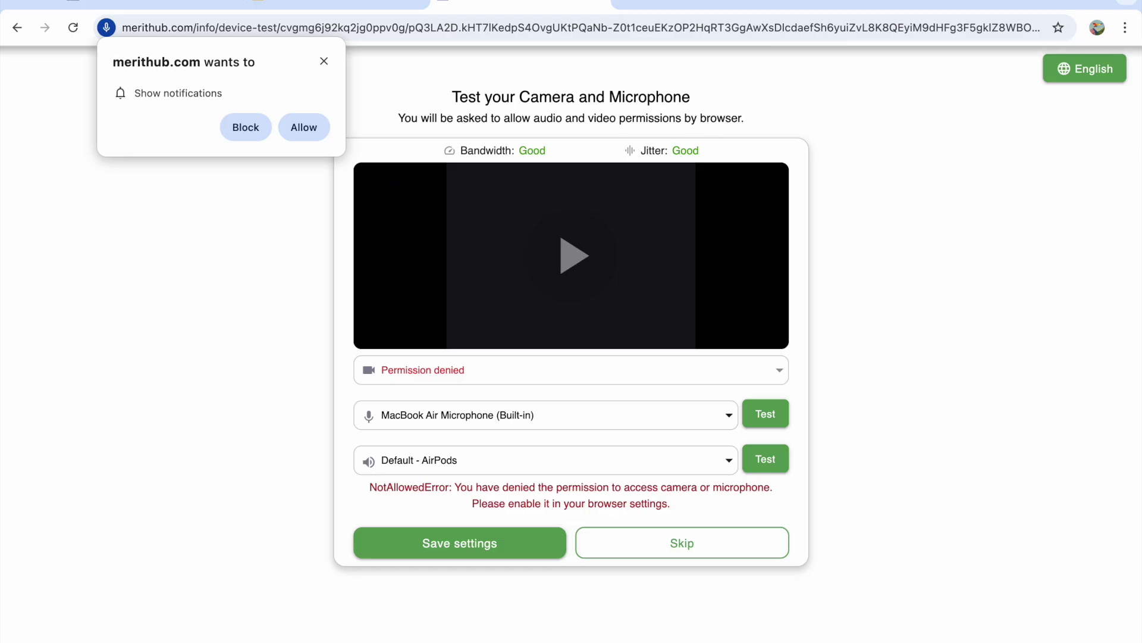
# - Remove merithub.com from the sites not allowed to use the camera in Chrome's site settings
pyautogui.click(1125, 29)
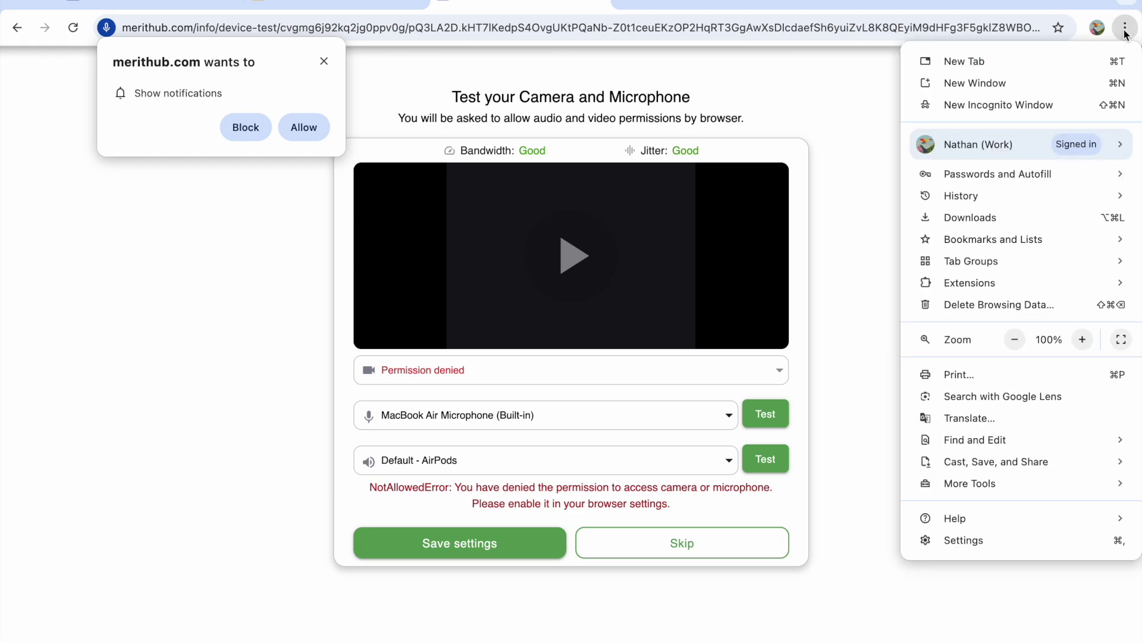
pyautogui.click(973, 540)
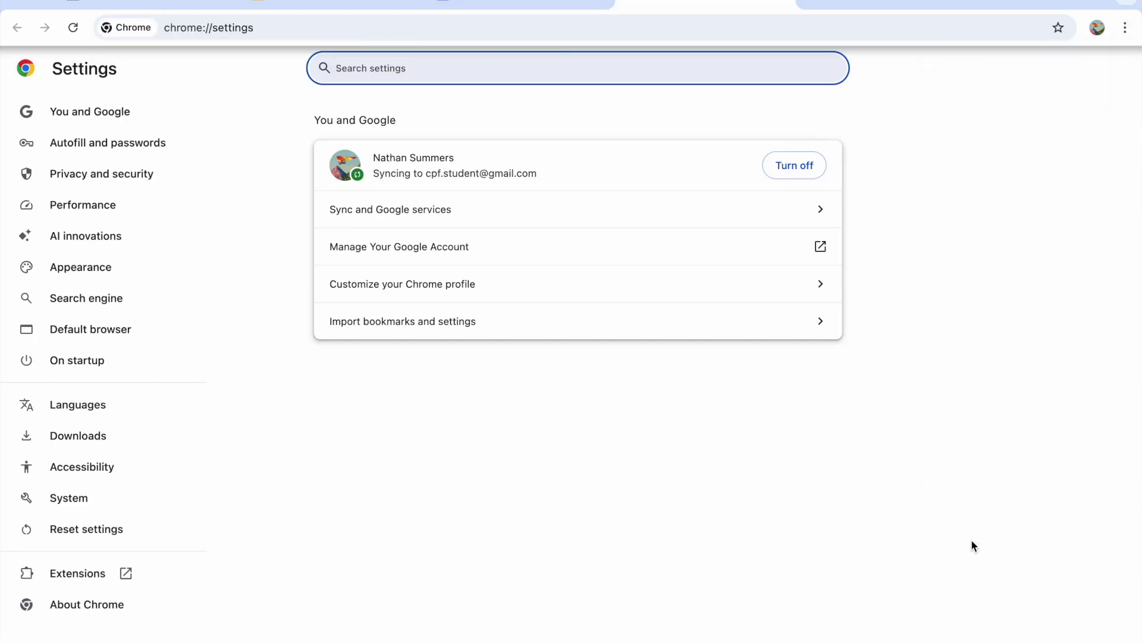
pyautogui.click(145, 186)
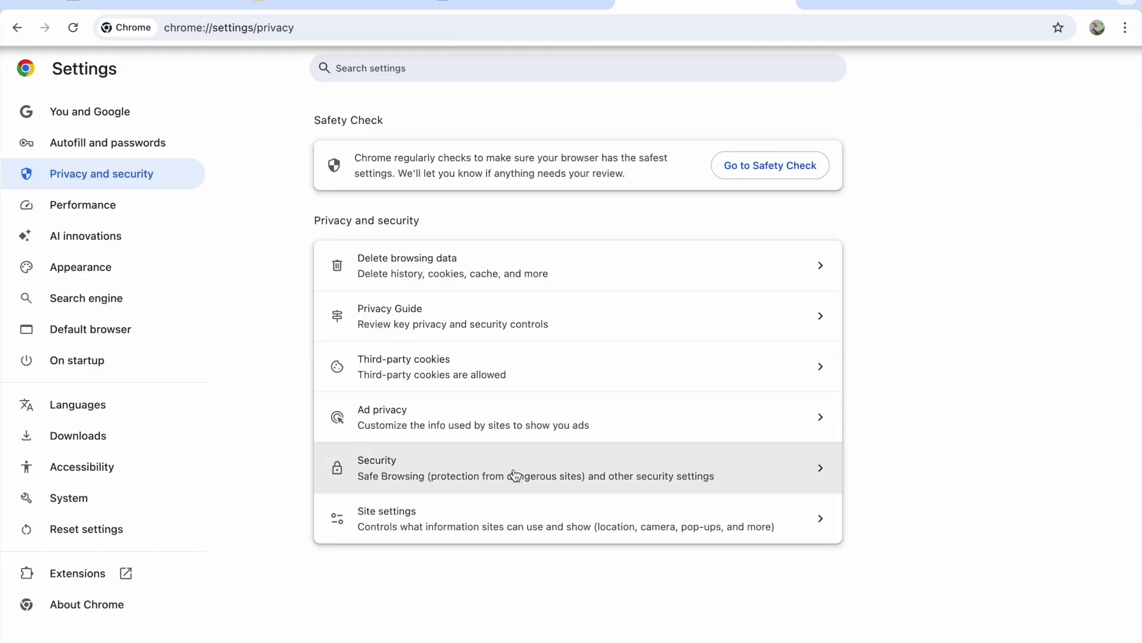
pyautogui.click(502, 521)
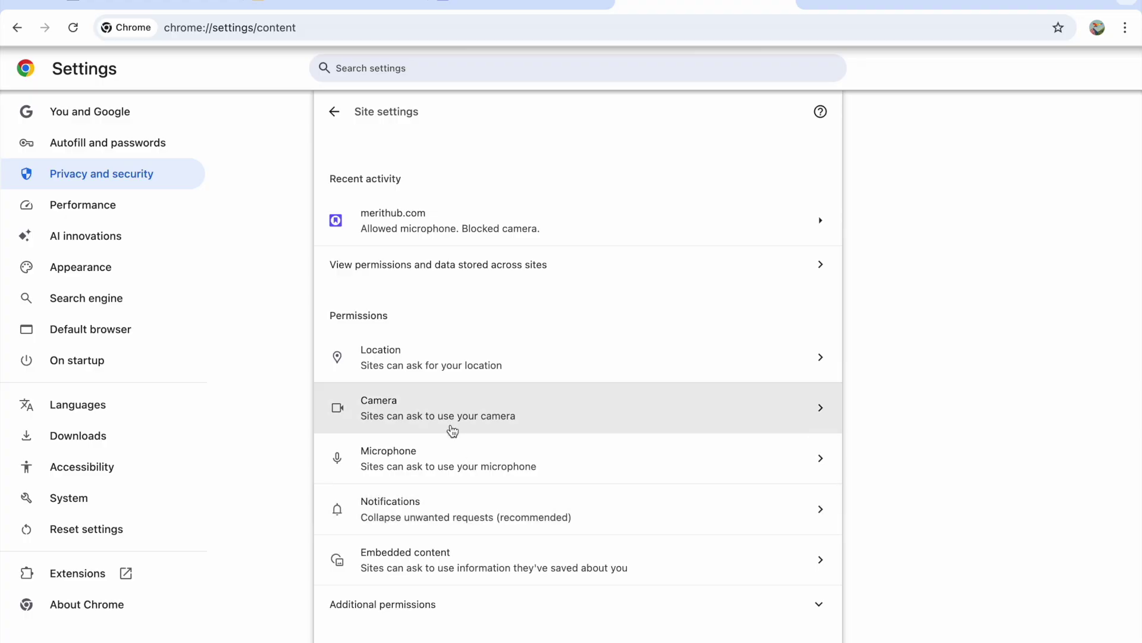
pyautogui.click(440, 404)
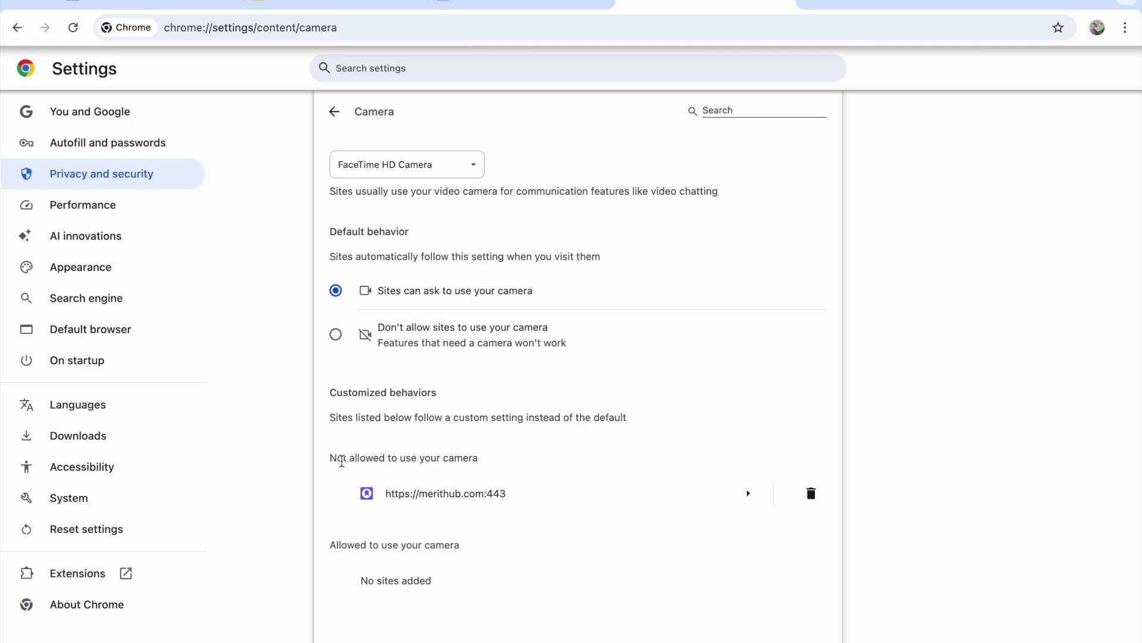
pyautogui.click(814, 495)
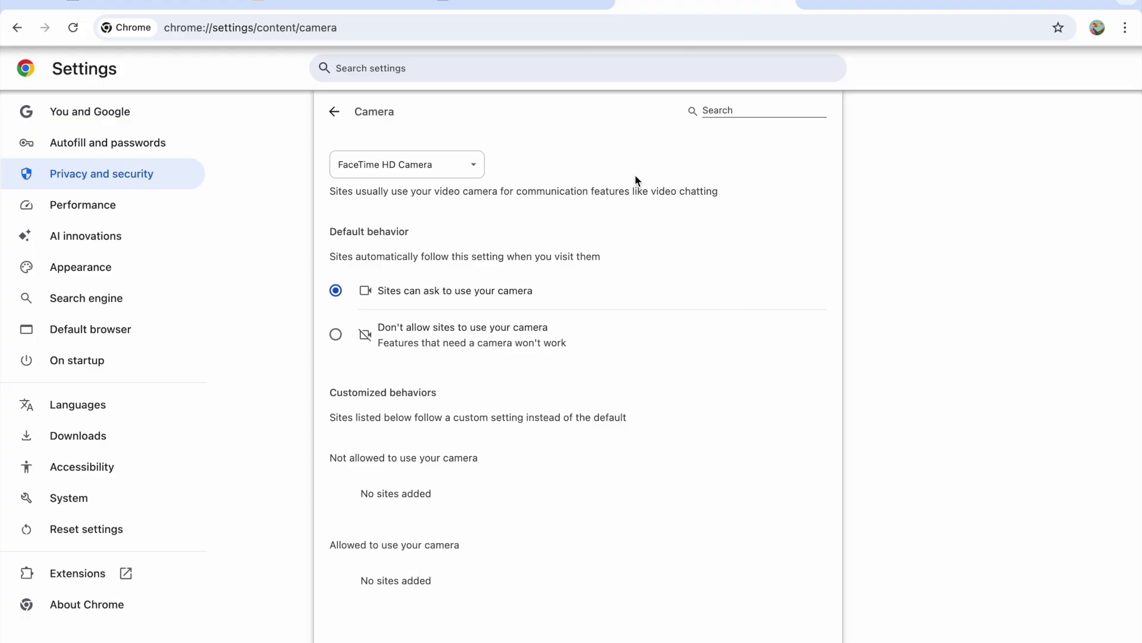
# - Reload the Merithub device test, allow camera access while visiting the site plus notifications, and save the device settings
pyautogui.click(518, 3)
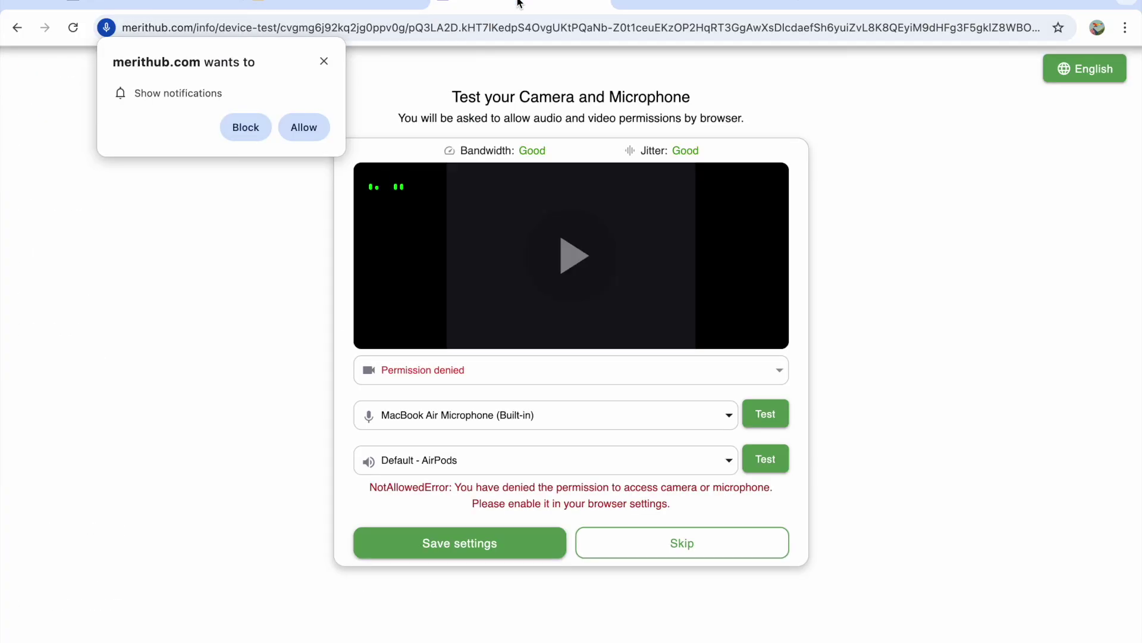
pyautogui.click(515, 31)
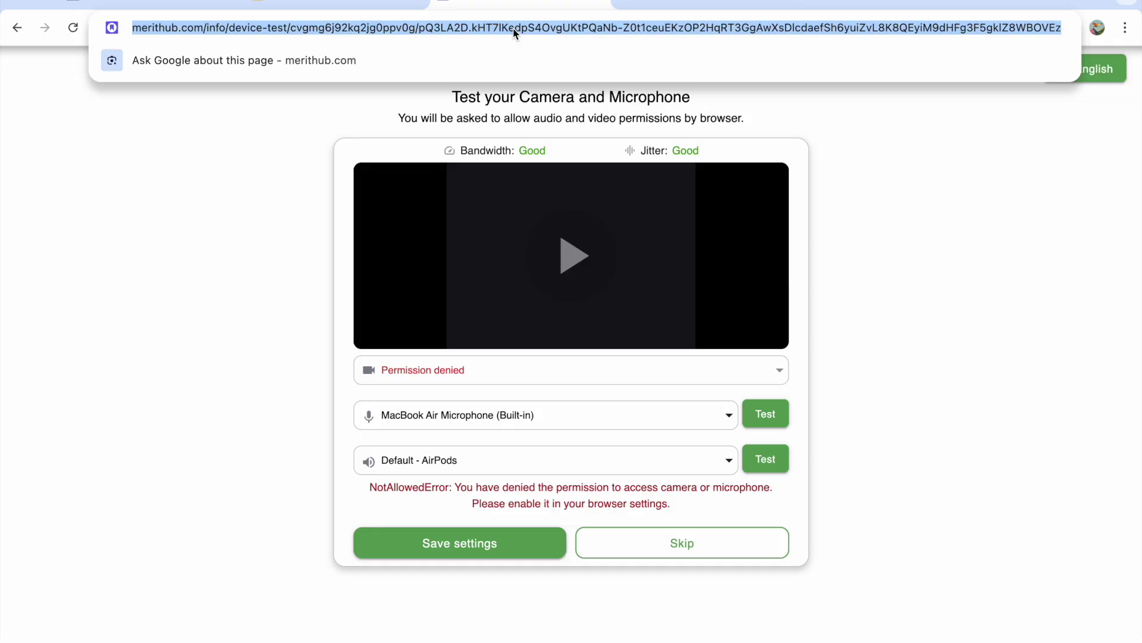
pyautogui.press('Return')
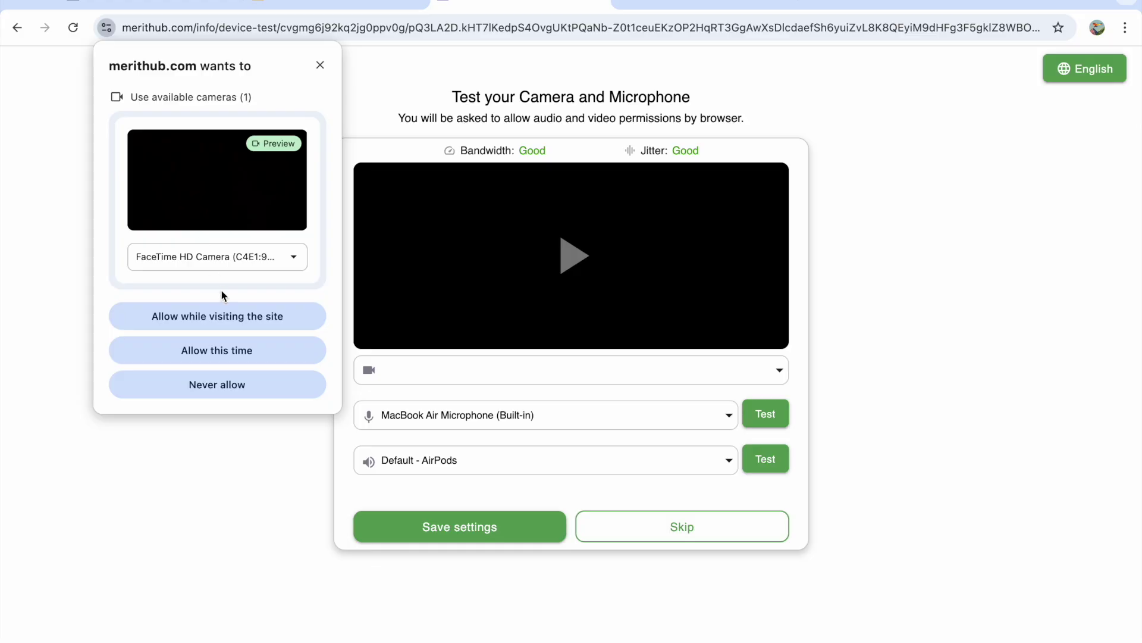
pyautogui.click(220, 323)
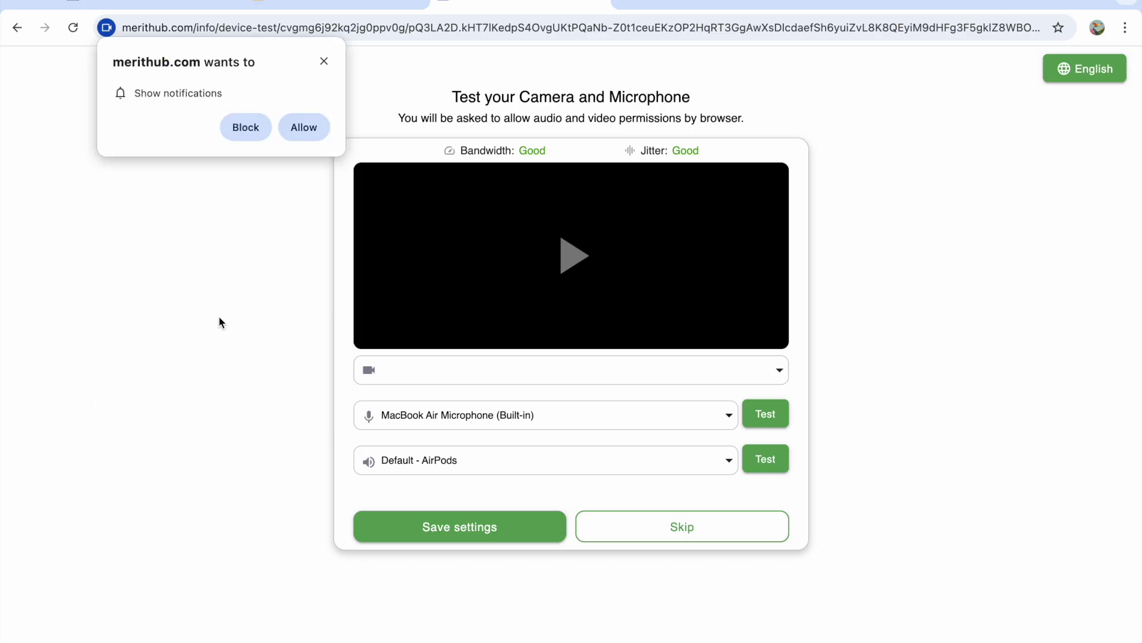
pyautogui.click(308, 125)
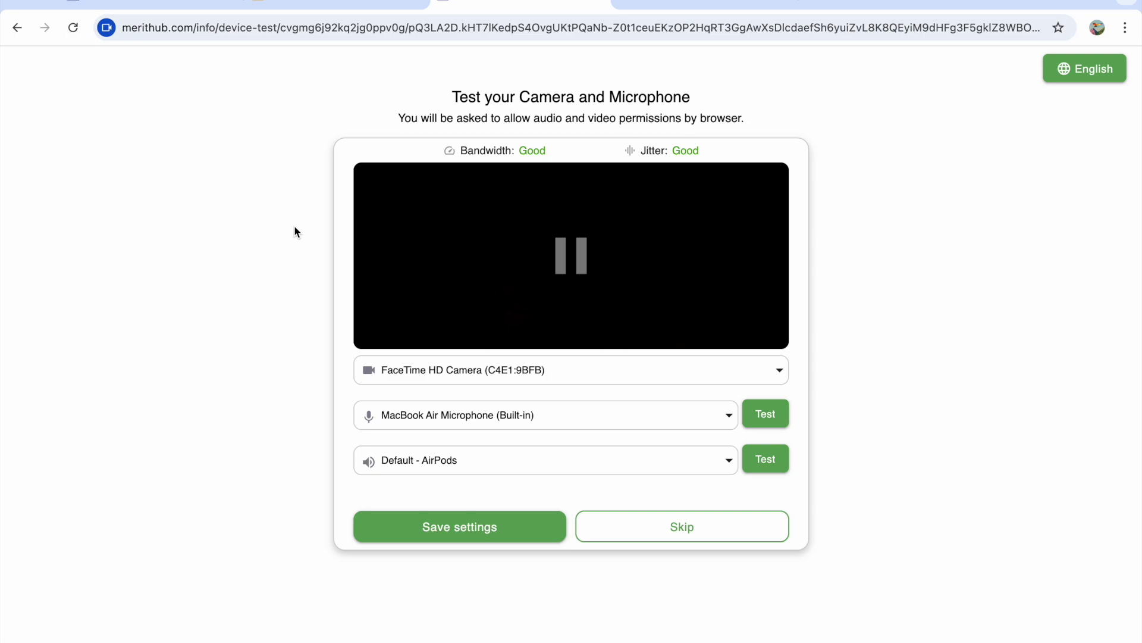
pyautogui.click(499, 531)
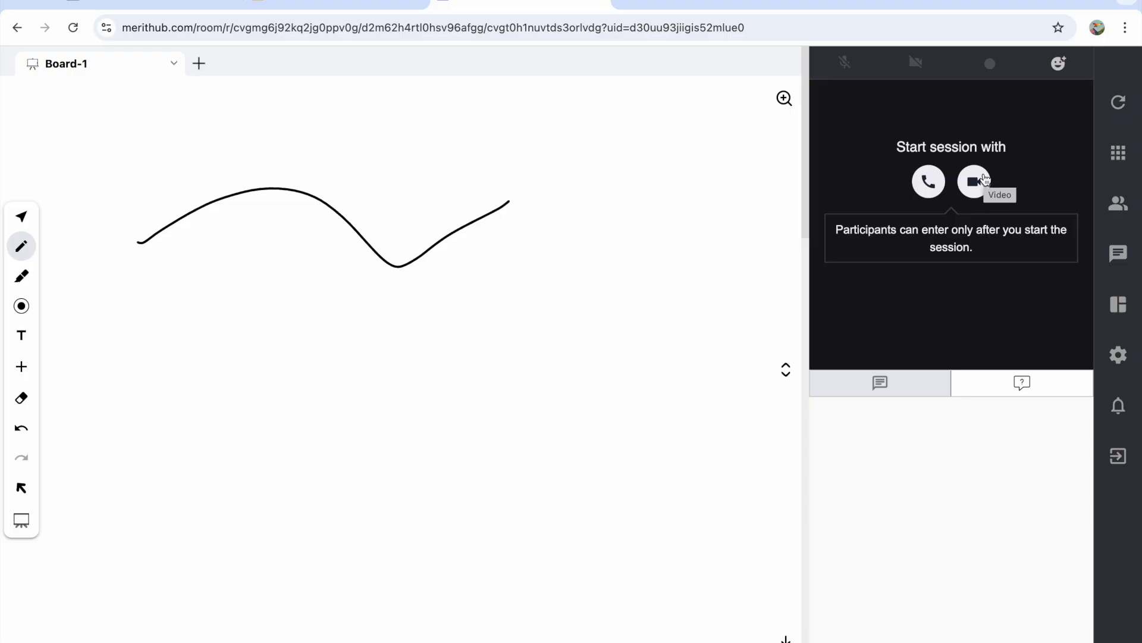
# - Start the tutoring session with video, with the microphone muted and the camera switched off once it is live
pyautogui.click(985, 179)
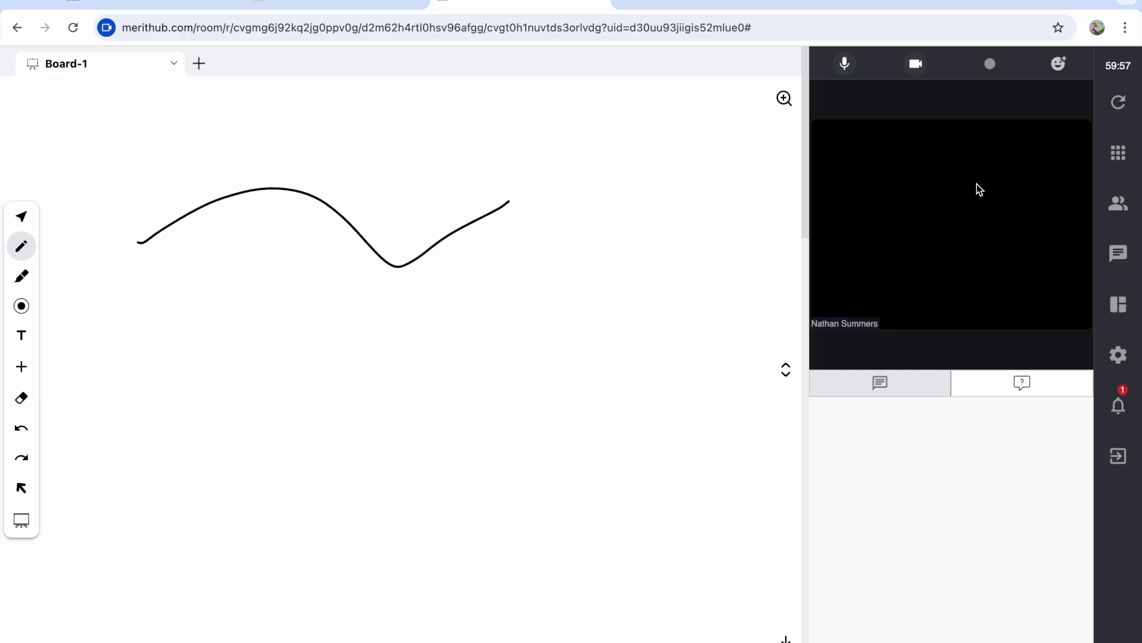
pyautogui.click(845, 64)
pyautogui.click(914, 65)
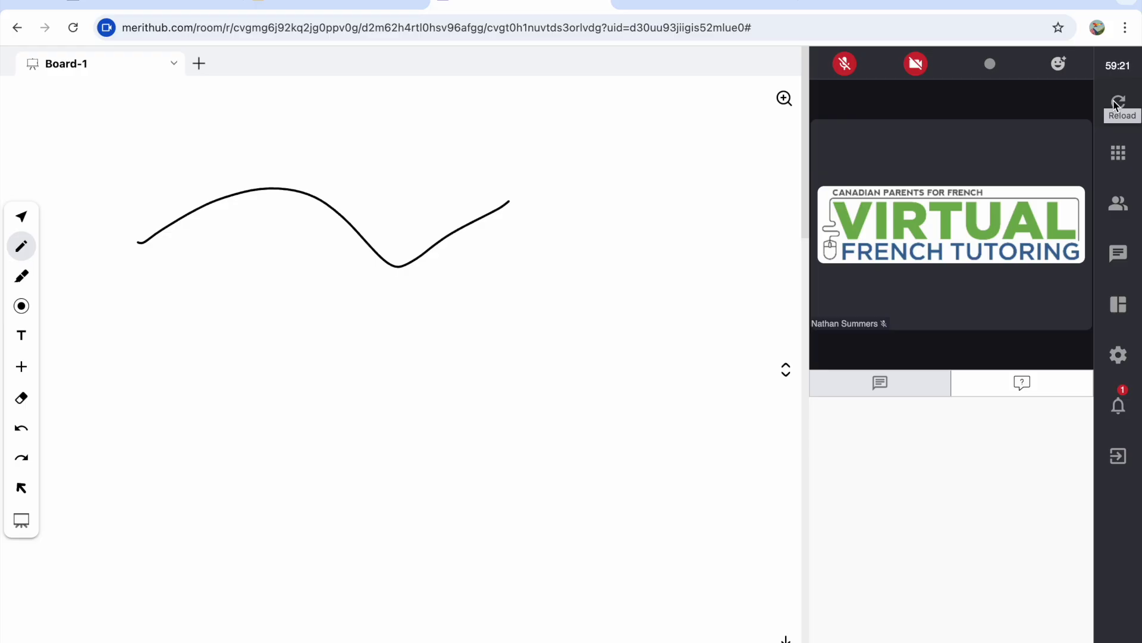
# - Examine the session's available apps, participant list, chat and host-question form, and layout options
pyautogui.click(1120, 156)
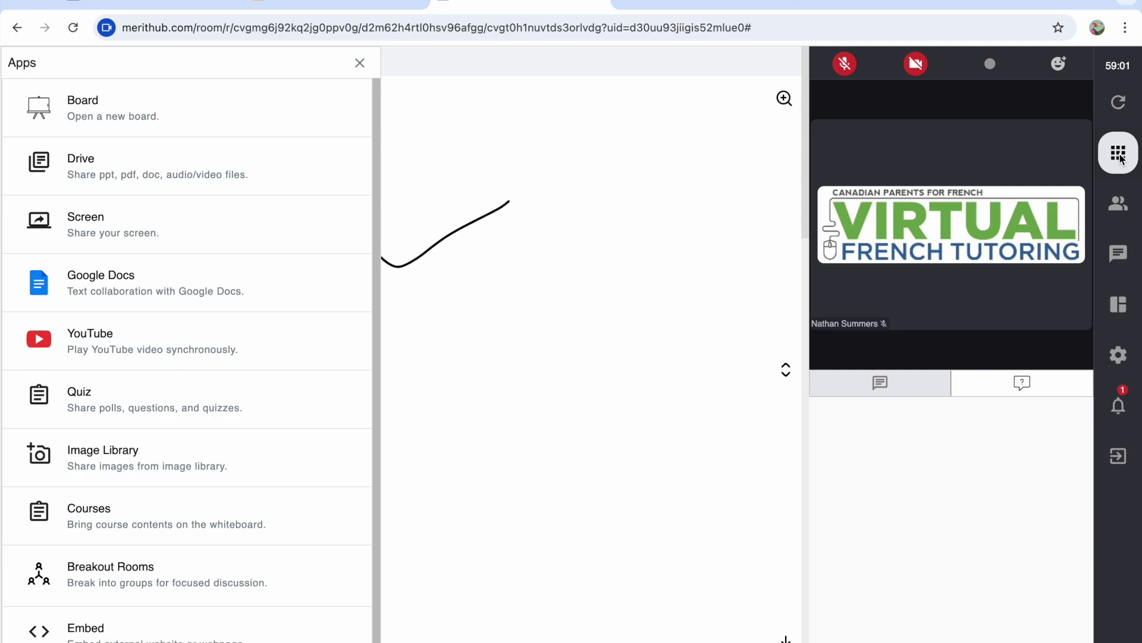
pyautogui.click(360, 63)
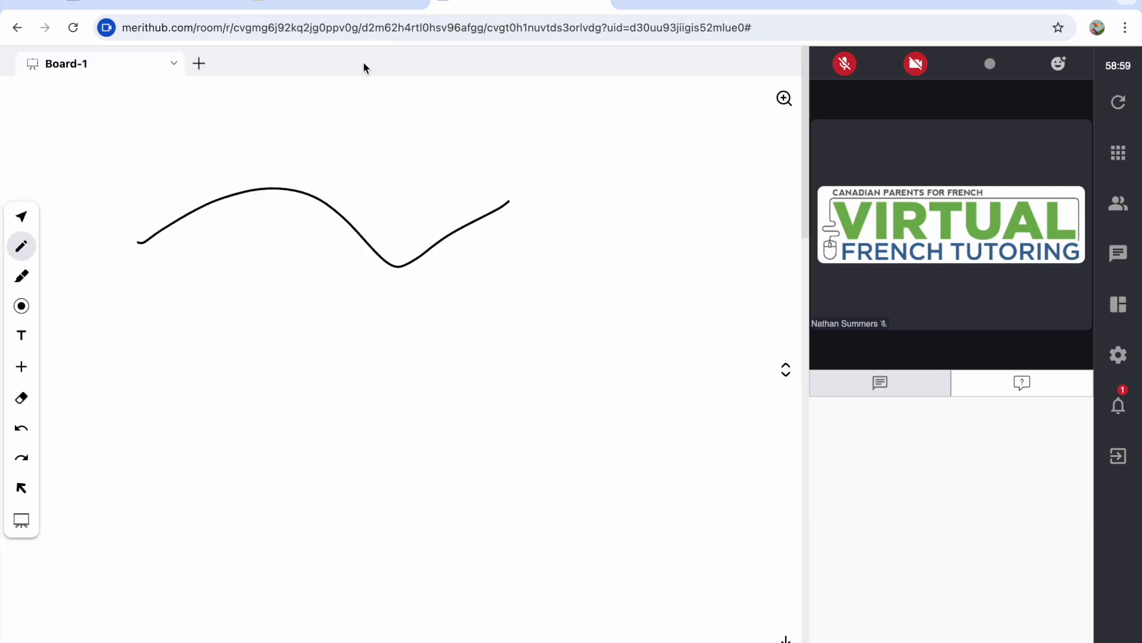
pyautogui.click(1119, 204)
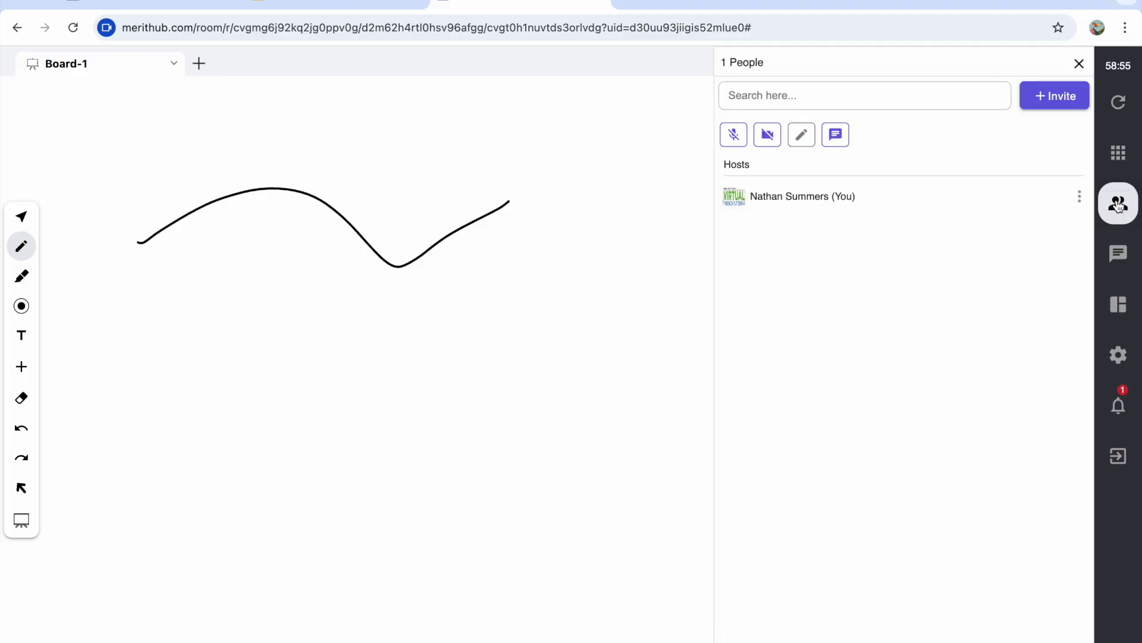
pyautogui.click(1080, 63)
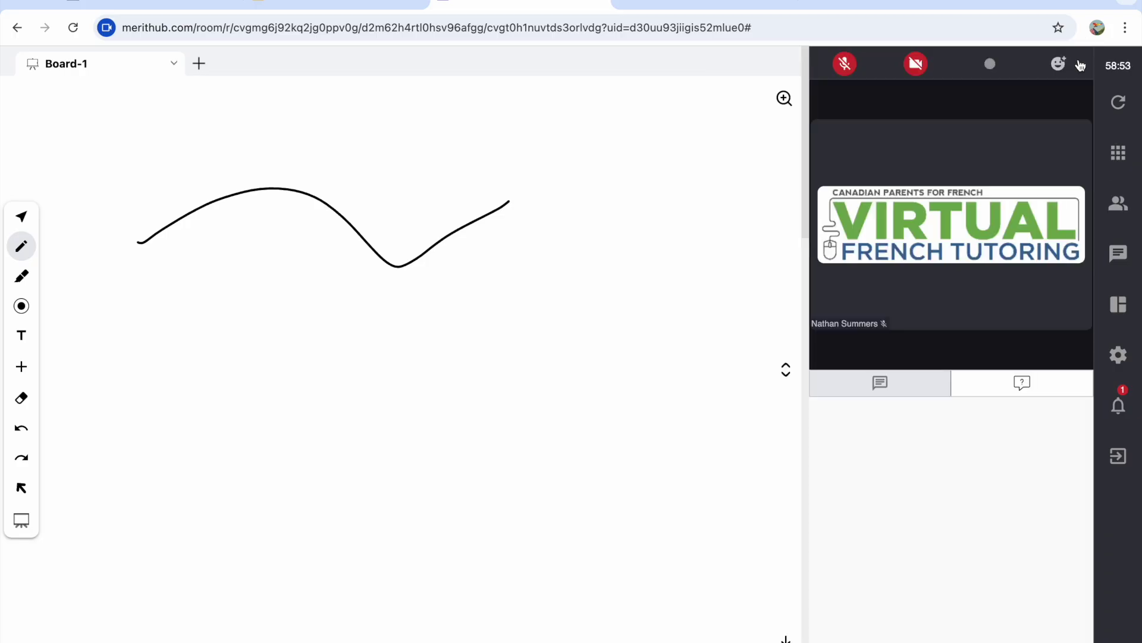
pyautogui.click(1121, 261)
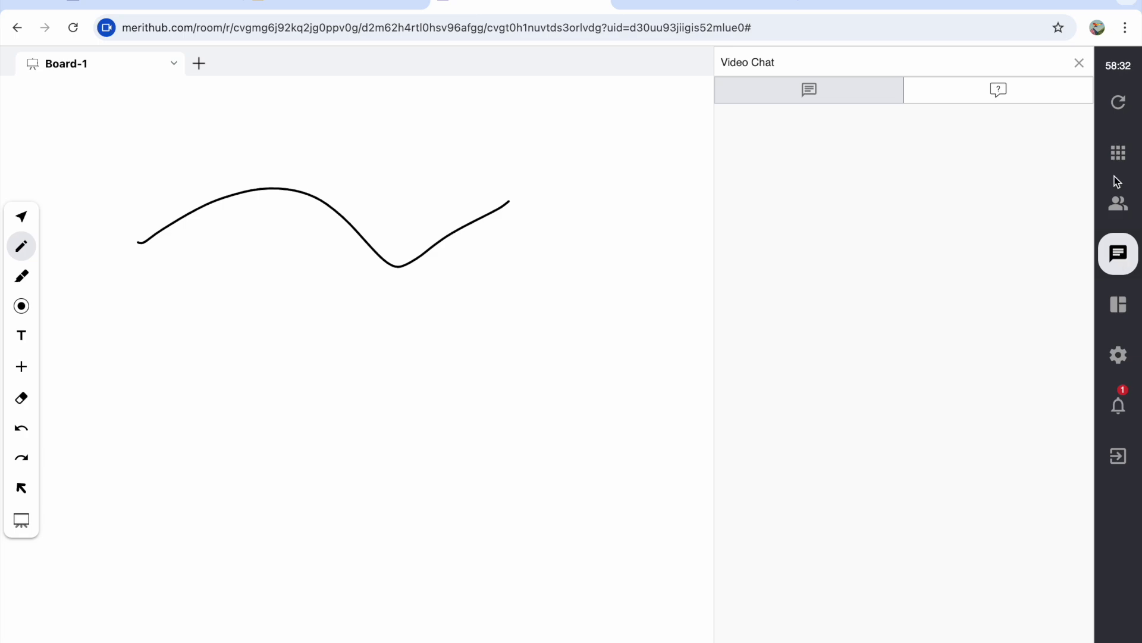
pyautogui.click(998, 91)
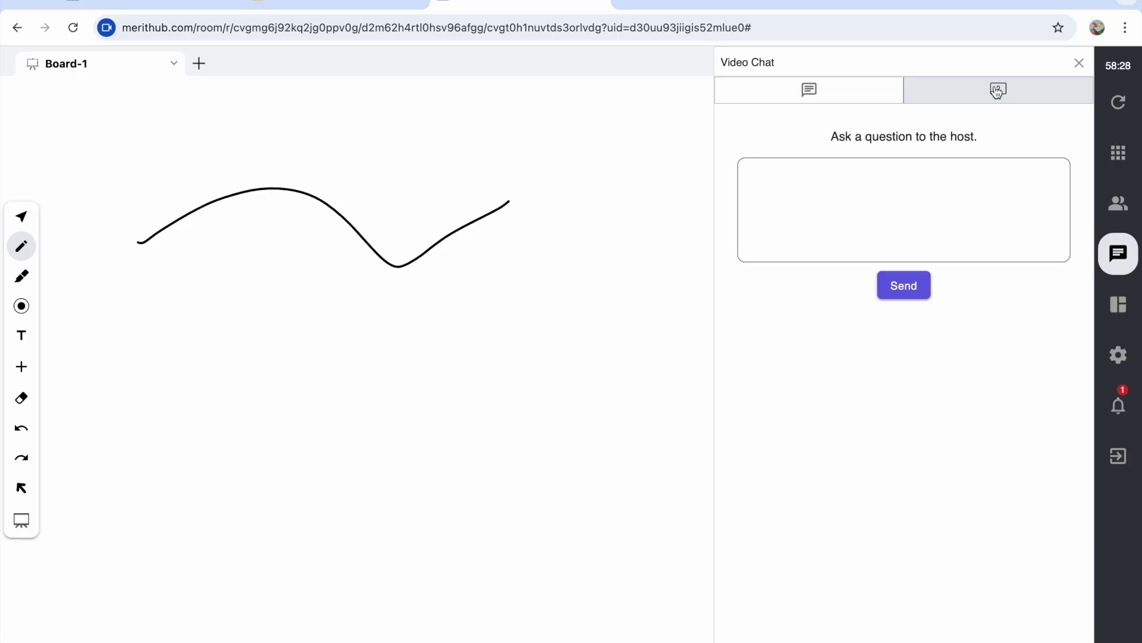
pyautogui.click(1079, 63)
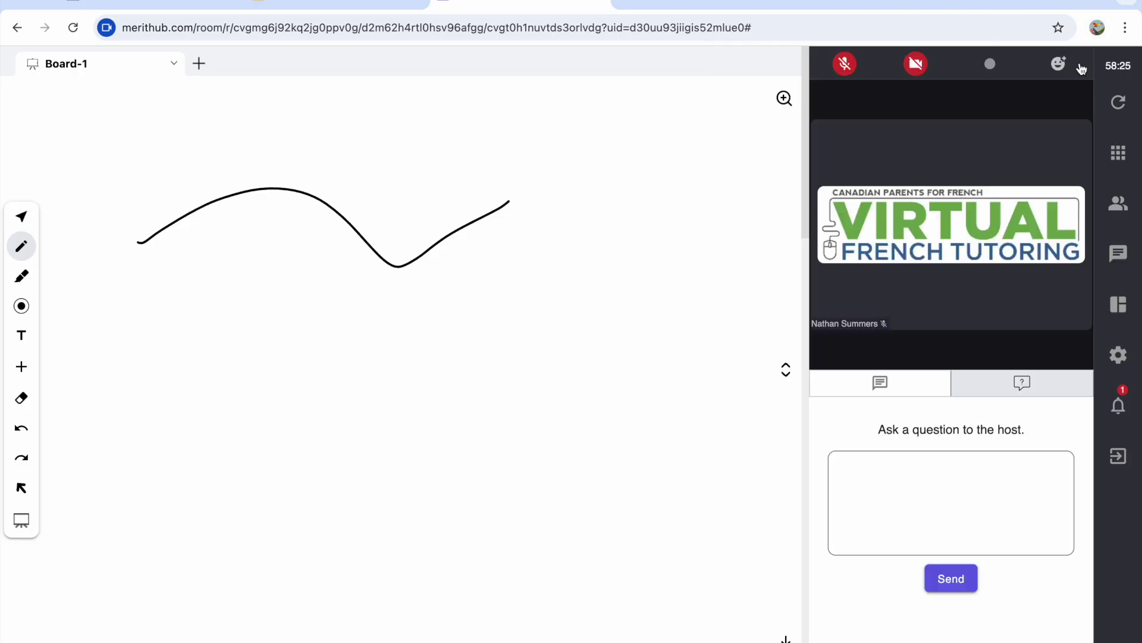
pyautogui.click(1119, 305)
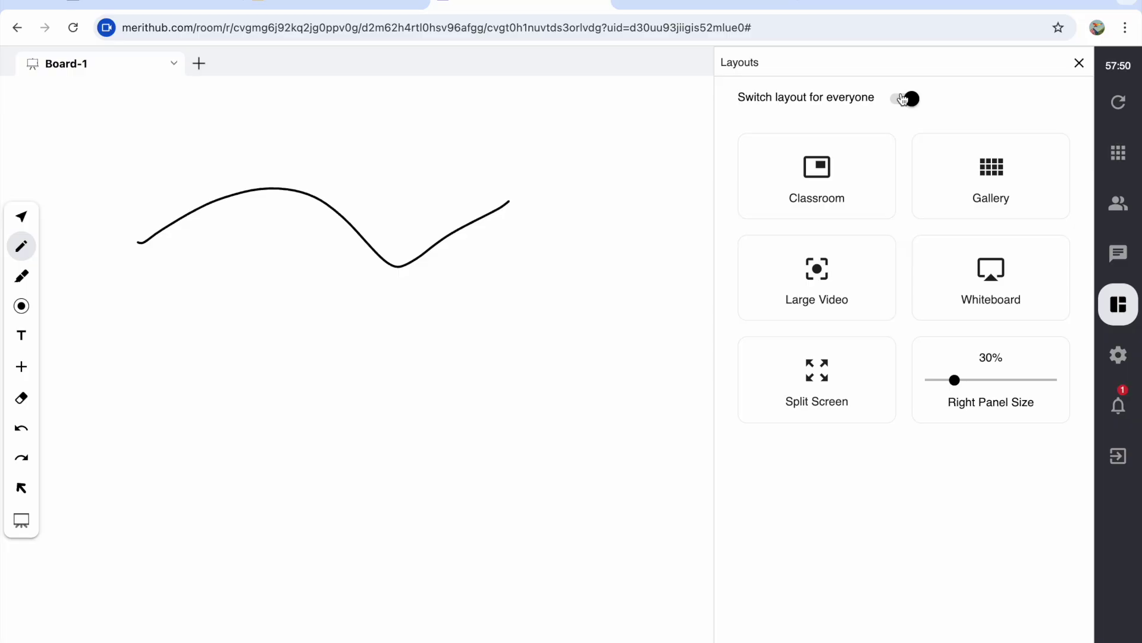
pyautogui.click(1079, 63)
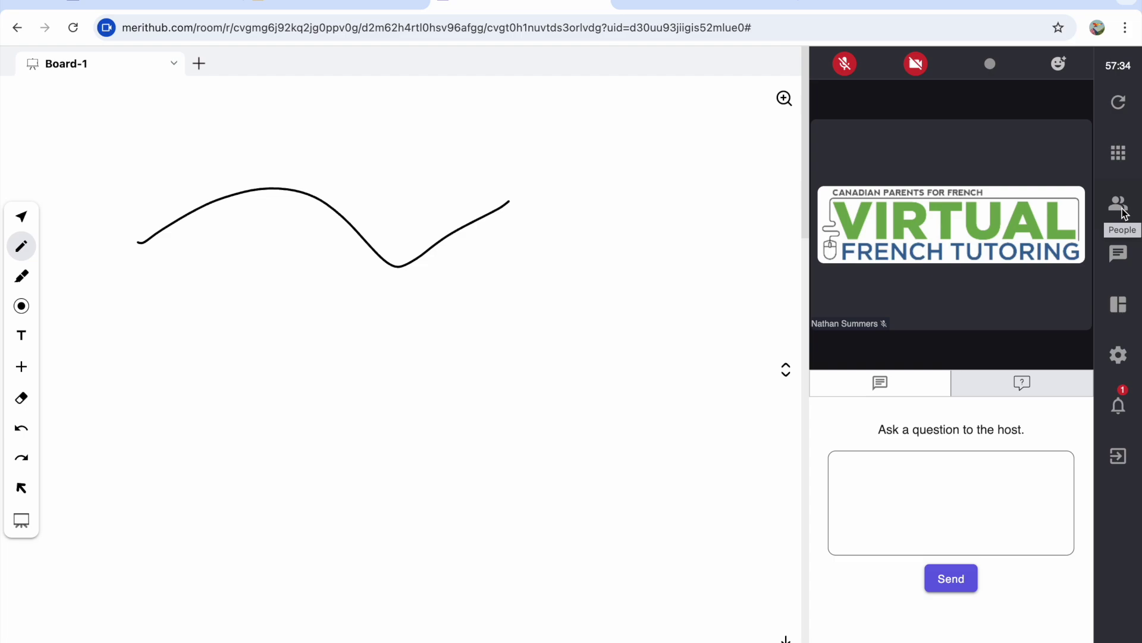
# - Share the Chrome tab "Copy of Les inventions françaises - Age 13" in the session, including its tab audio
pyautogui.click(1119, 156)
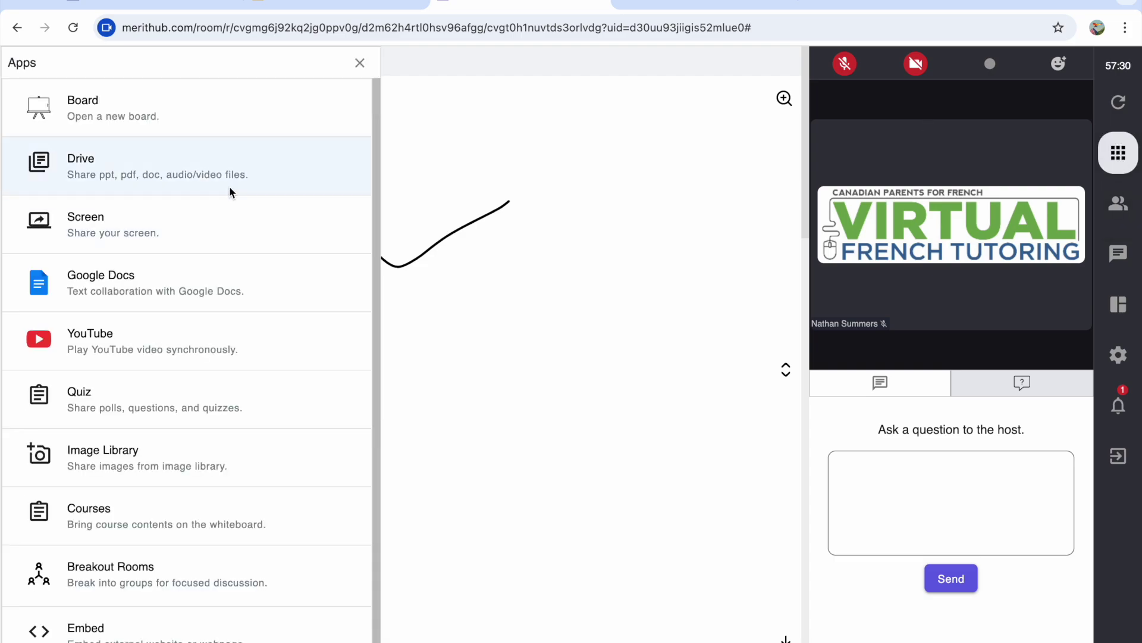
pyautogui.click(189, 223)
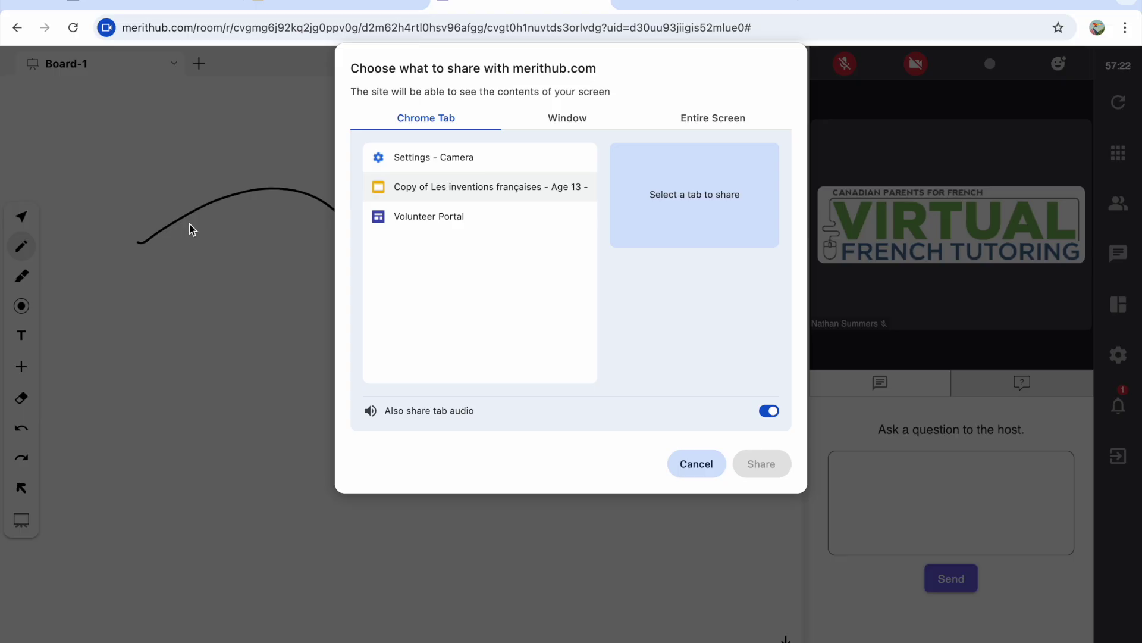
pyautogui.click(428, 189)
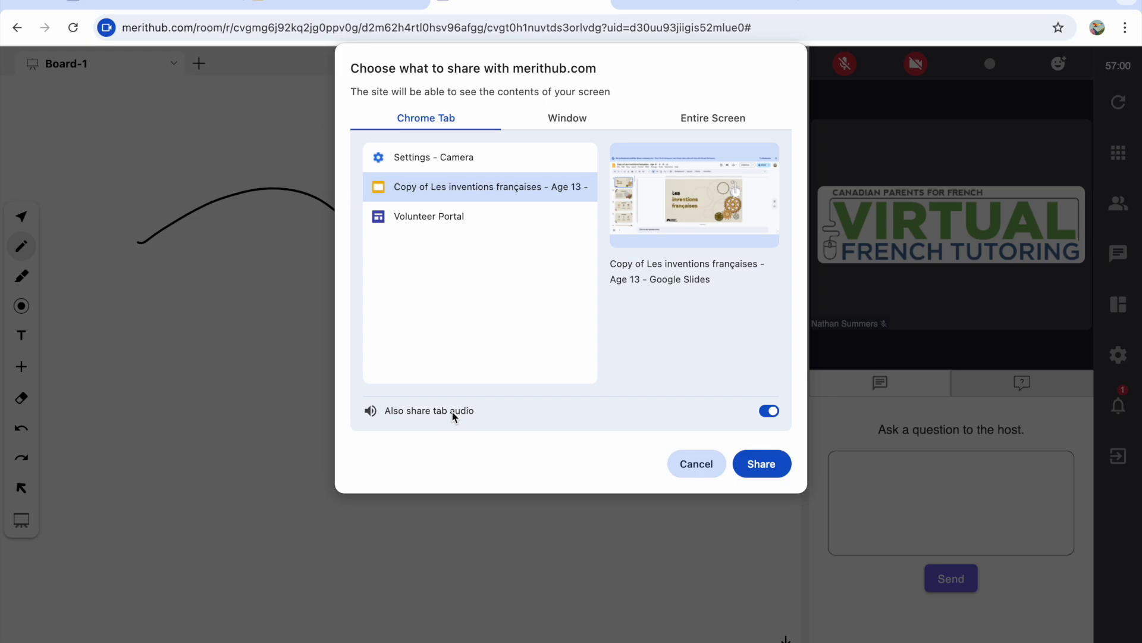
pyautogui.click(756, 467)
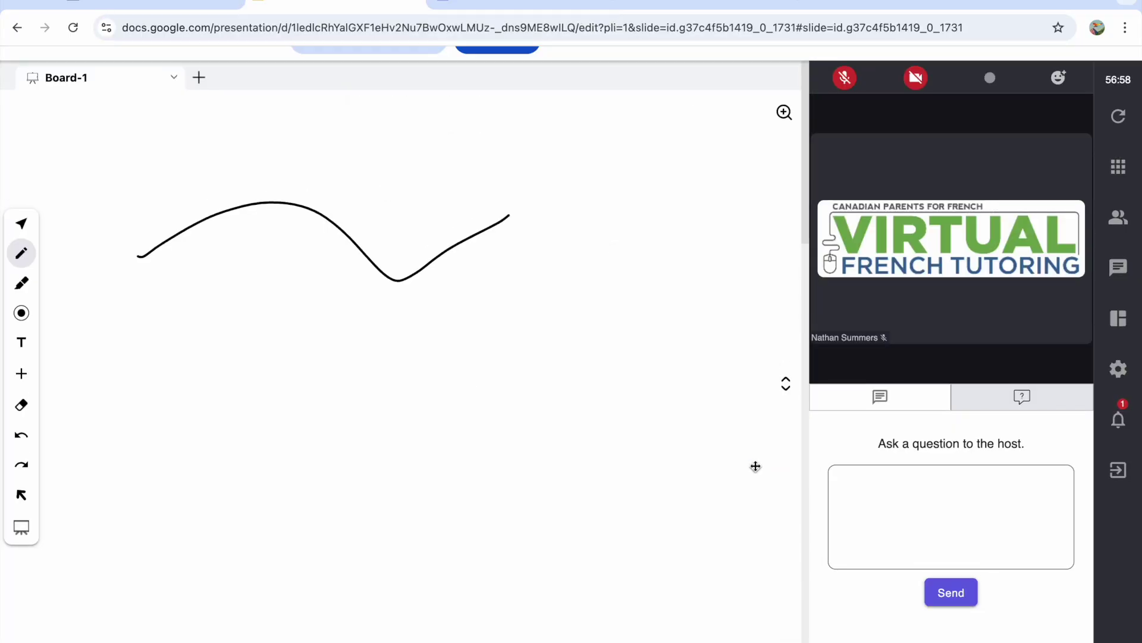